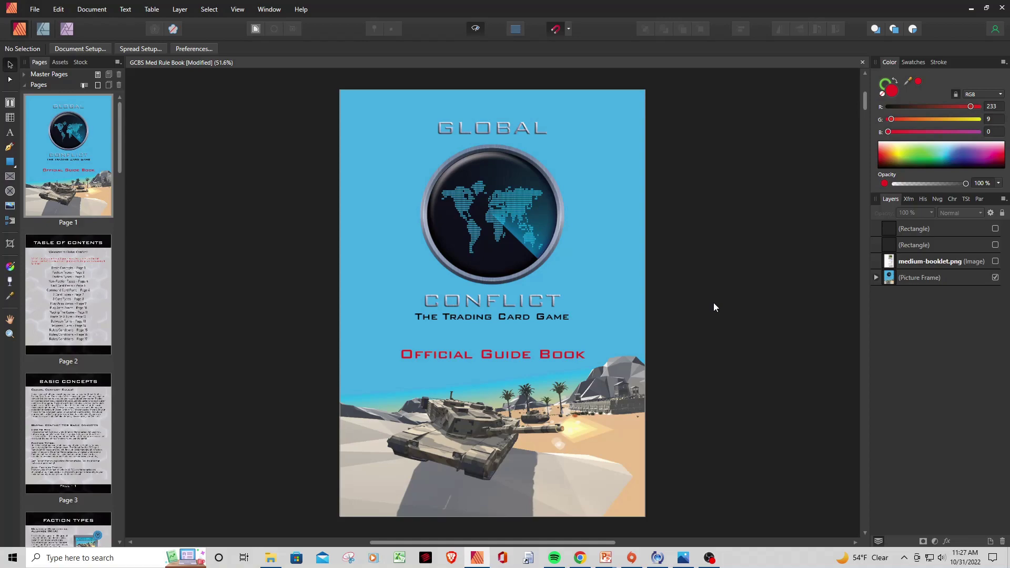
In Chrome, scroll the Medium Booklet page to its Stats: 3.5 x 5 in size, 1125x1575 px images
{"action": "left_click", "coordinate": [581, 559]}
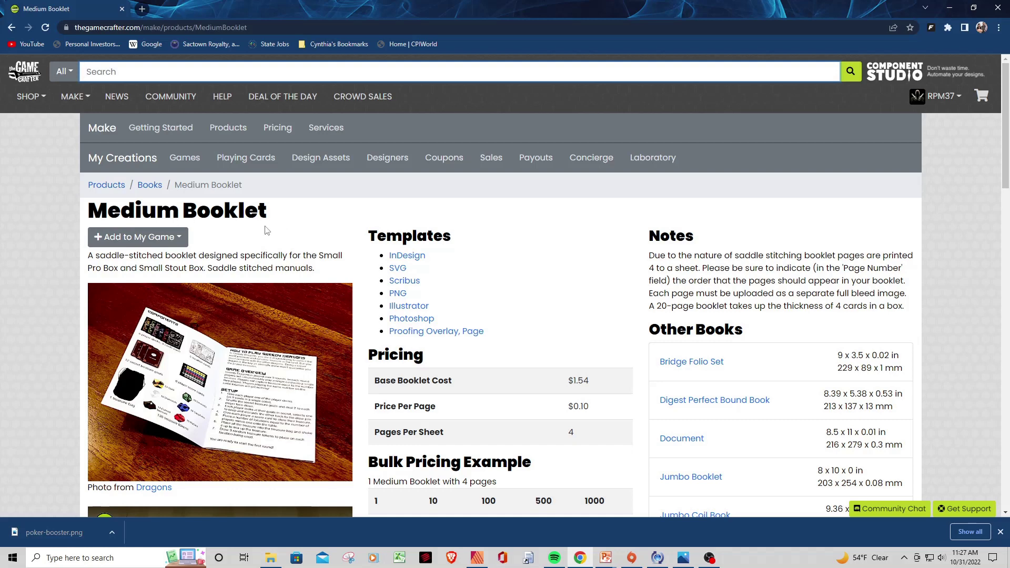
{"action": "scroll", "coordinate": [266, 230], "scroll_direction": "down", "scroll_amount": 1}
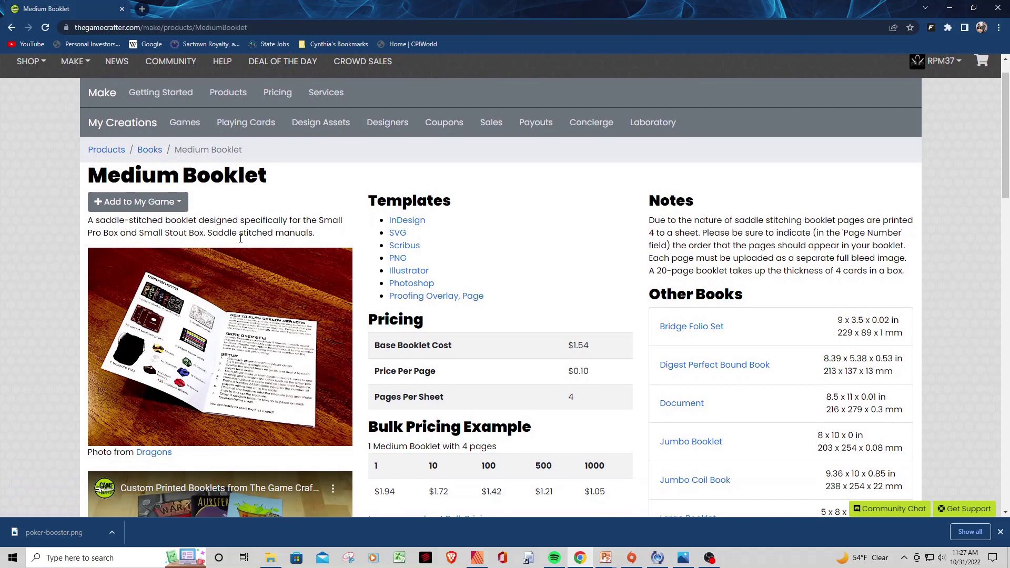
{"action": "scroll", "coordinate": [221, 247], "scroll_direction": "down", "scroll_amount": 1}
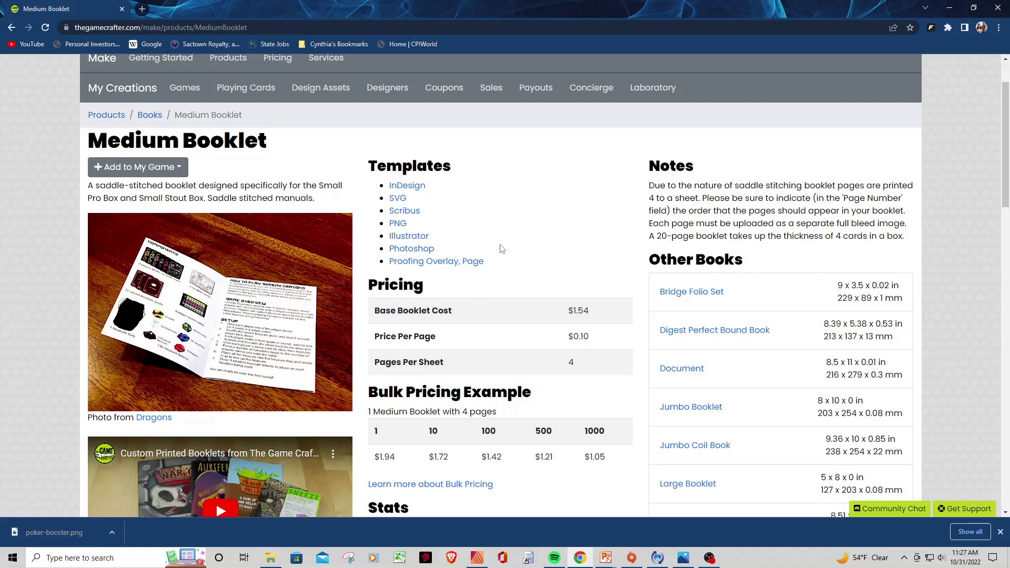
{"action": "scroll", "coordinate": [504, 245], "scroll_direction": "down", "scroll_amount": 2}
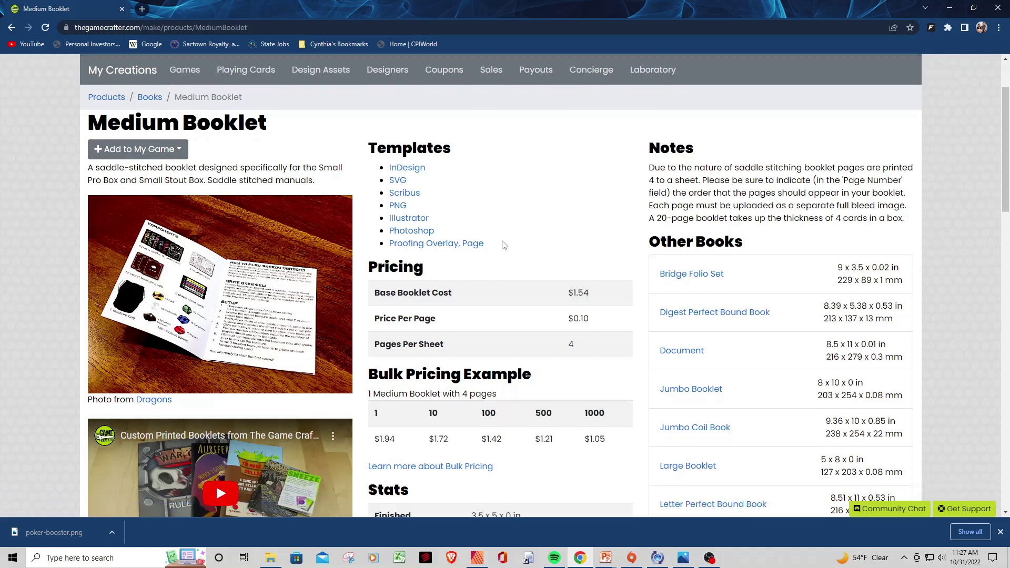
{"action": "scroll", "coordinate": [504, 245], "scroll_direction": "down", "scroll_amount": 4}
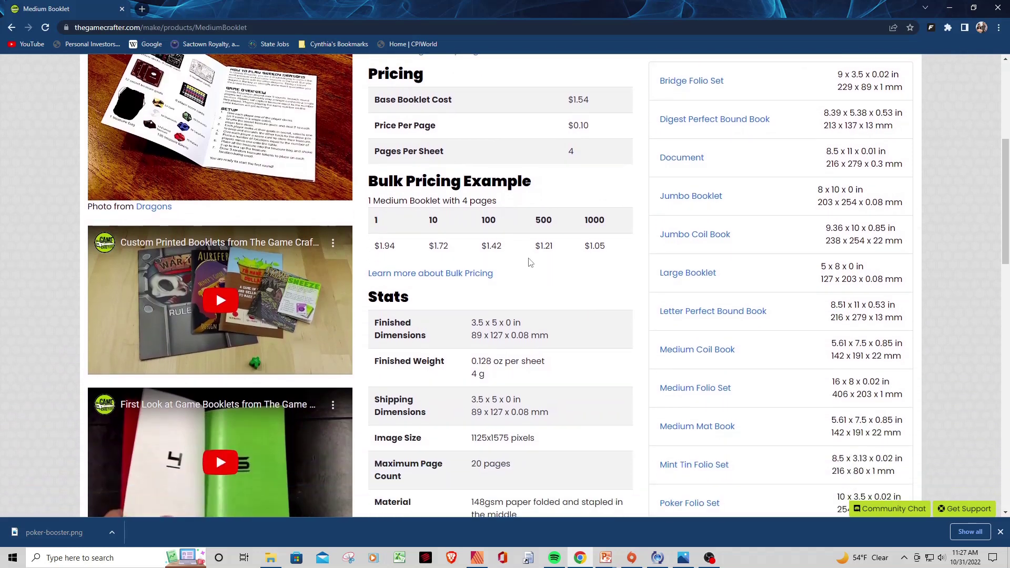
{"action": "scroll", "coordinate": [557, 339], "scroll_direction": "down", "scroll_amount": 2}
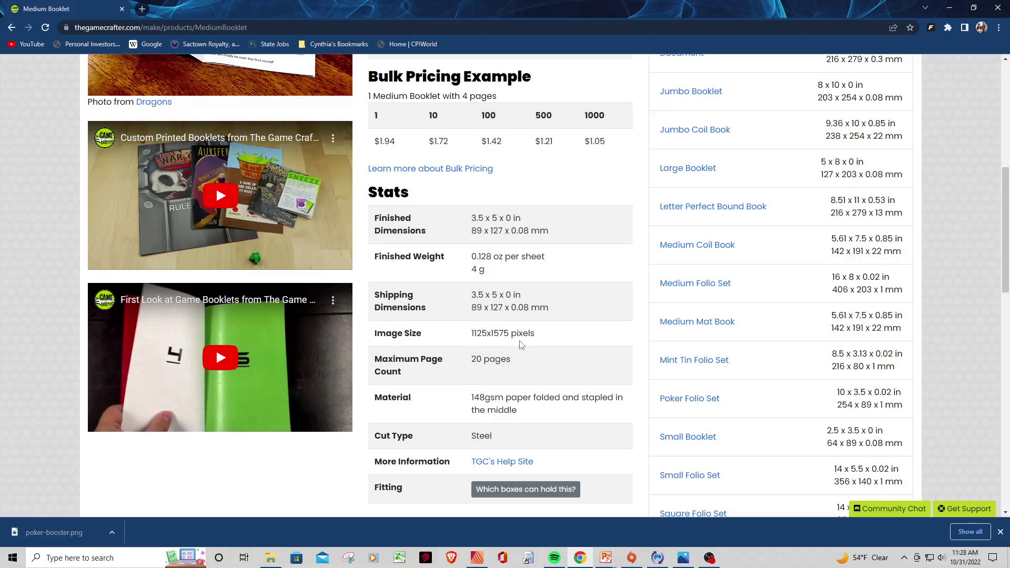
Back in Publisher, toggle the cover Picture Frame layer off and on to reveal the medium-booklet.png template
{"action": "left_click", "coordinate": [477, 557]}
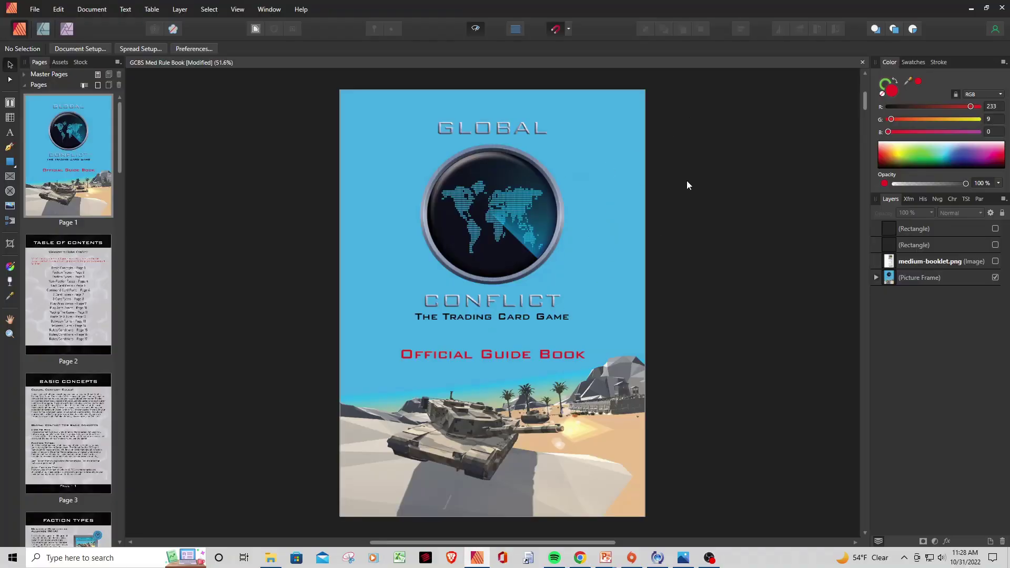
{"action": "left_click_drag", "start_coordinate": [114, 132], "coordinate": [120, 528]}
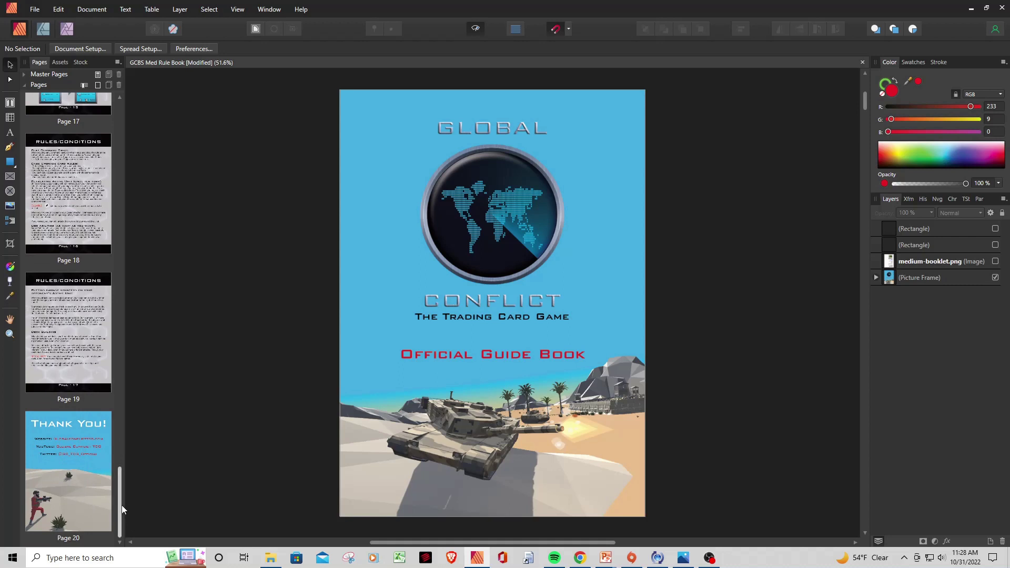
{"action": "left_click", "coordinate": [995, 278]}
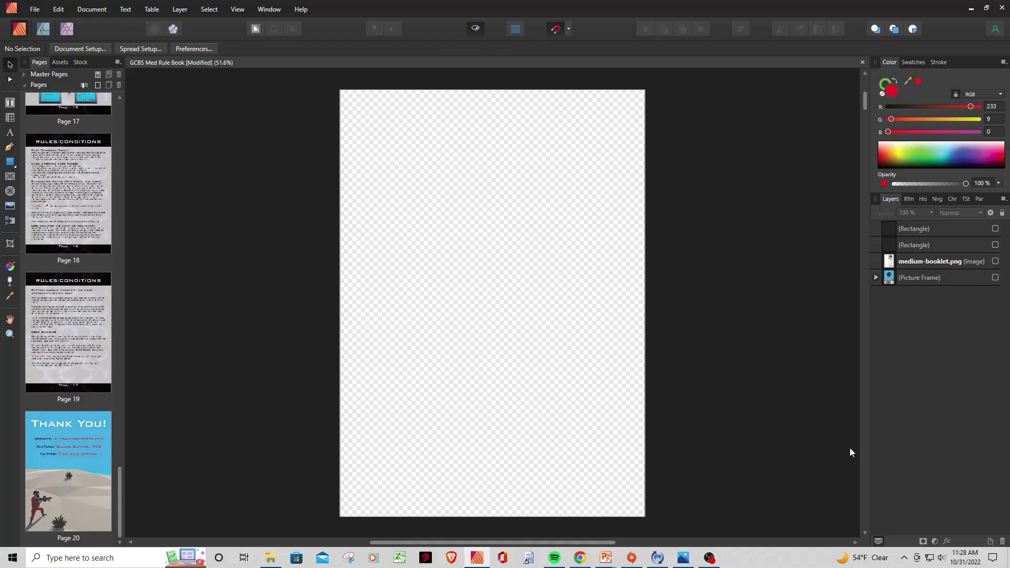
{"action": "left_click", "coordinate": [994, 278]}
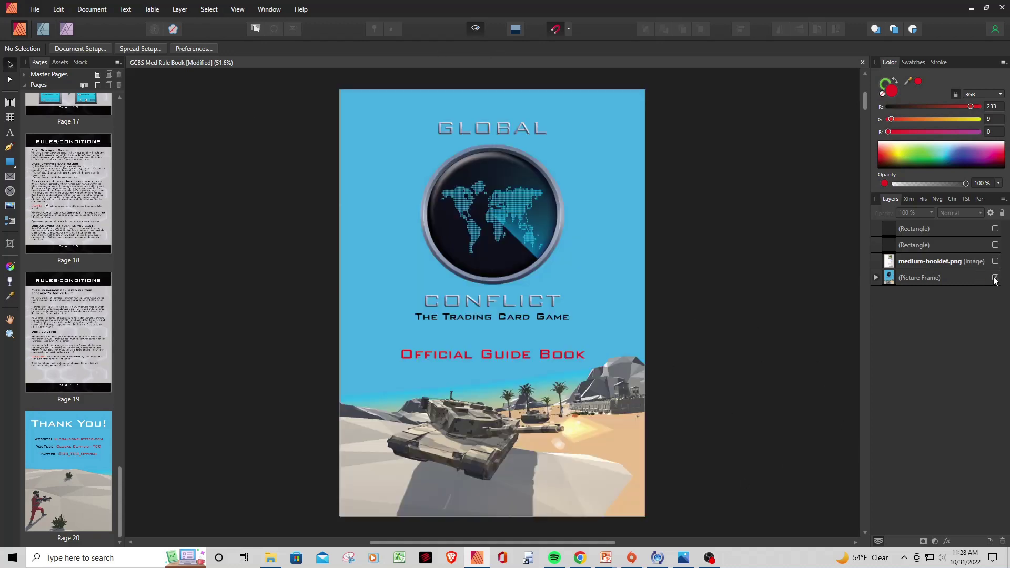
{"action": "left_click", "coordinate": [568, 287]}
{"action": "left_click", "coordinate": [783, 295]}
{"action": "left_click", "coordinate": [995, 263]}
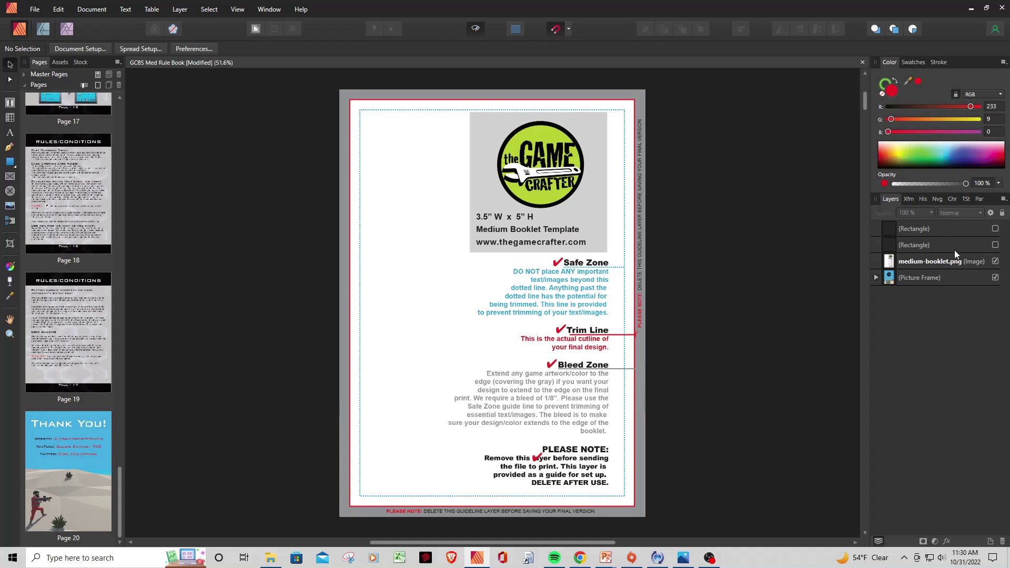
{"action": "left_click", "coordinate": [949, 265]}
{"action": "left_click", "coordinate": [931, 212]}
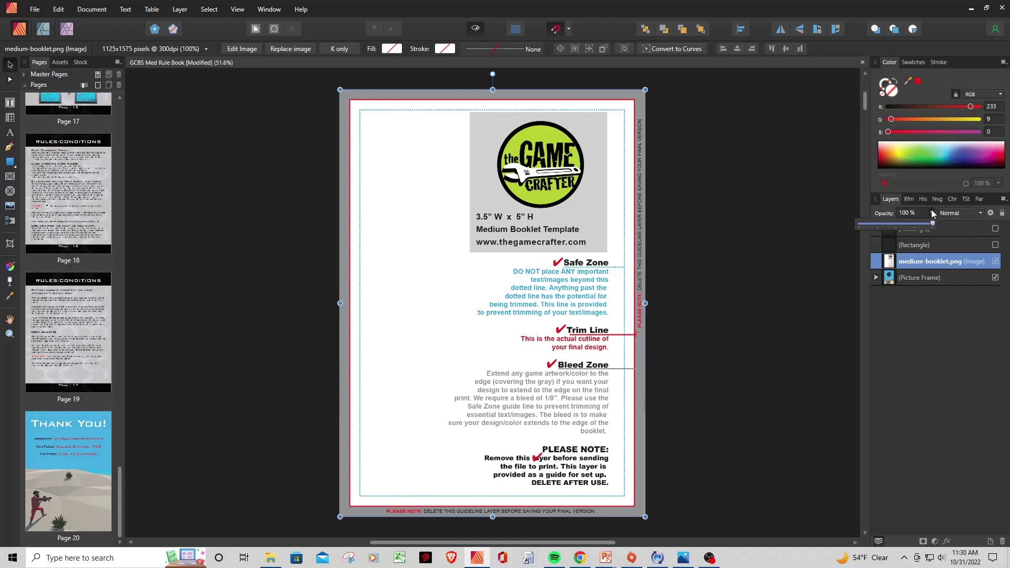
{"action": "left_click_drag", "start_coordinate": [934, 226], "coordinate": [904, 228]}
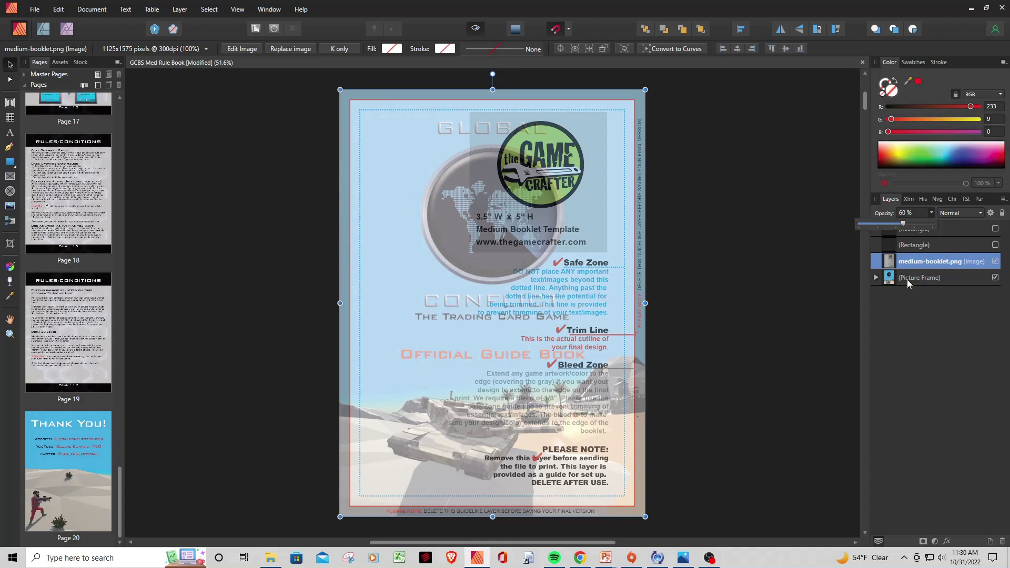
{"action": "left_click_drag", "start_coordinate": [903, 226], "coordinate": [944, 226]}
{"action": "left_click", "coordinate": [953, 327]}
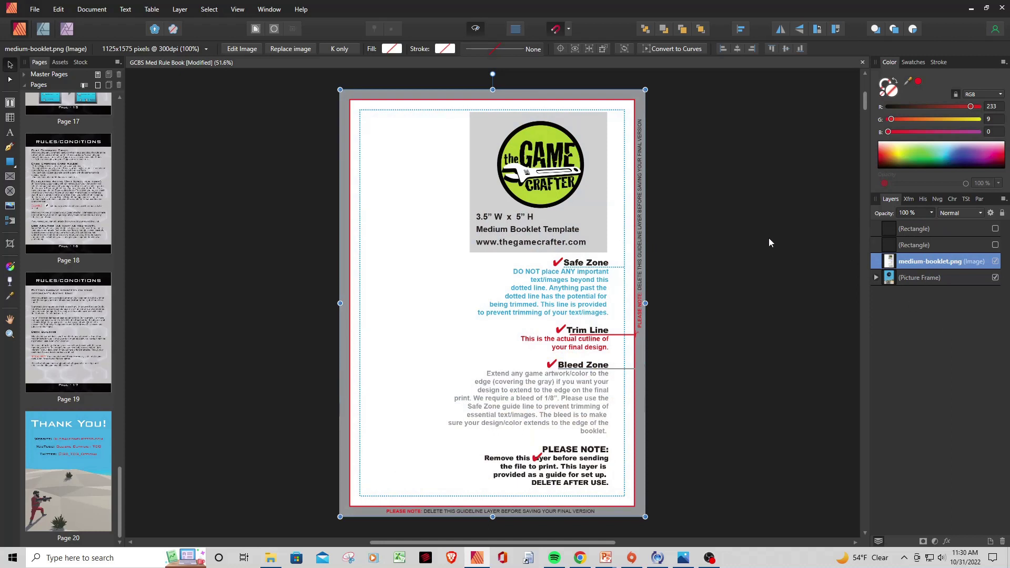
{"action": "key", "text": "ctrl+d"}
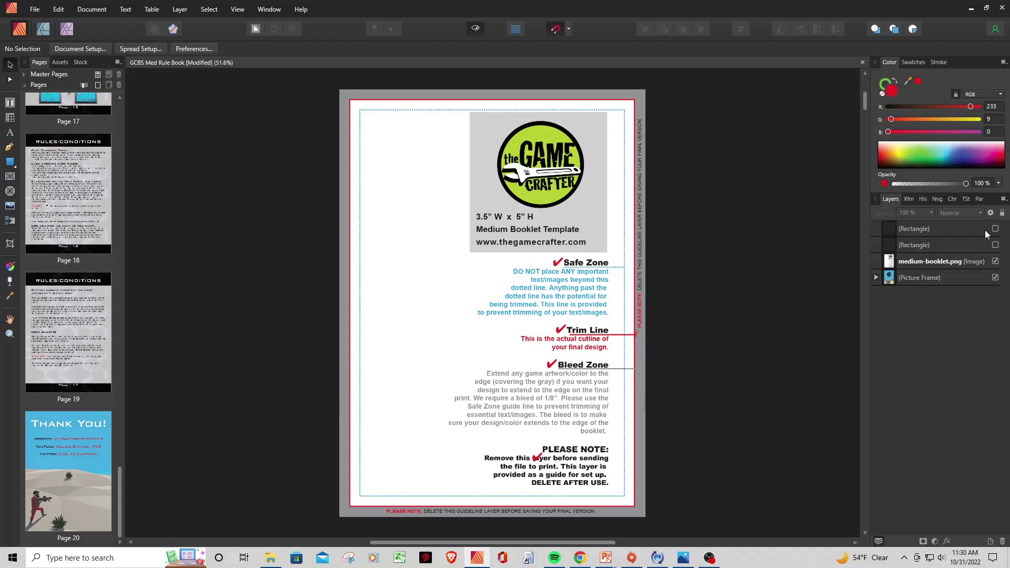
Show the top red trim Rectangle layer and hide the medium-booklet.png template, then deselect
{"action": "left_click", "coordinate": [947, 229]}
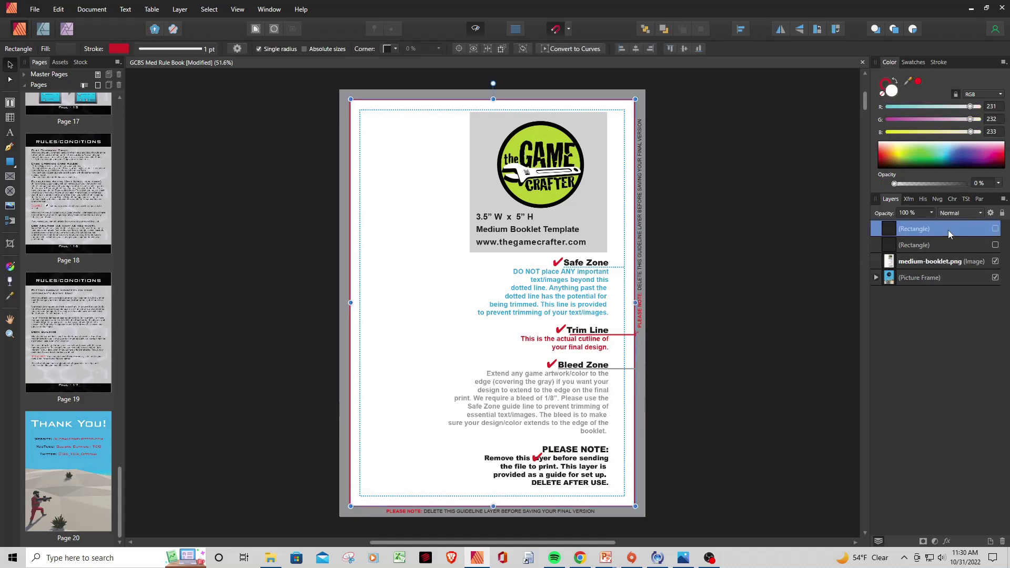
{"action": "left_click", "coordinate": [995, 229]}
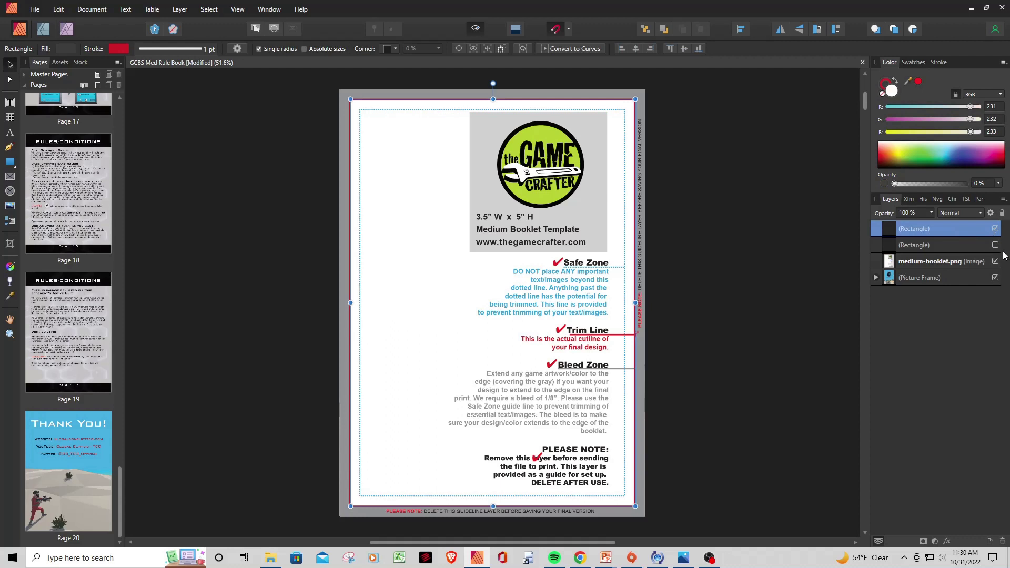
{"action": "left_click", "coordinate": [995, 262]}
{"action": "left_click", "coordinate": [694, 300]}
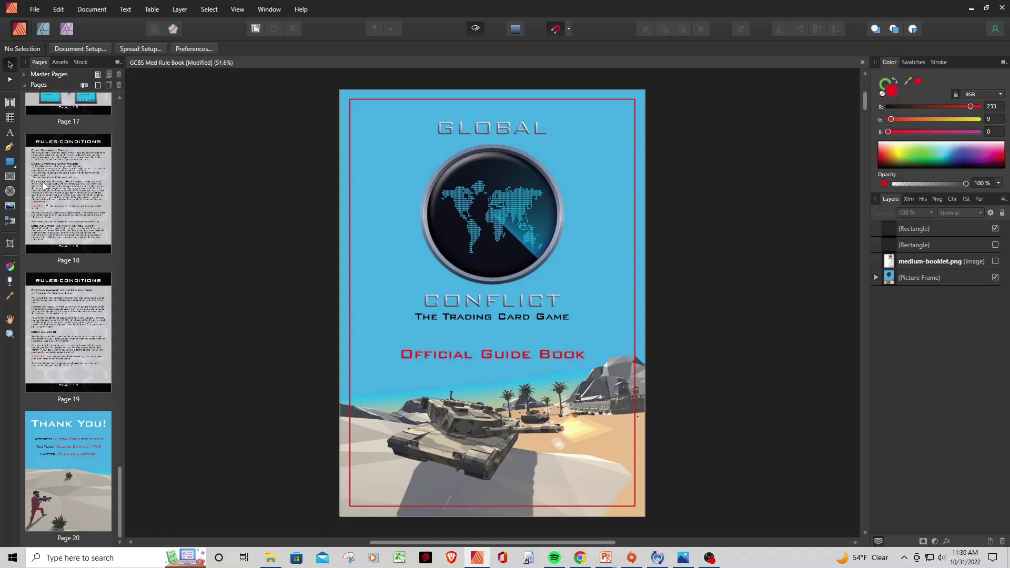
{"action": "left_click", "coordinate": [13, 166]}
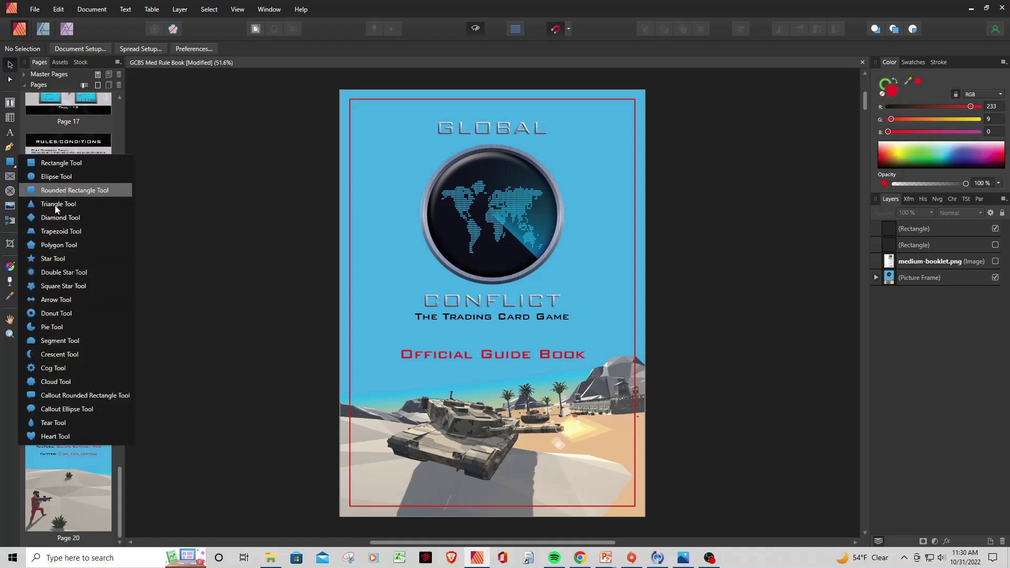
Draw a test rectangle with transparent fill and a 3.6 pt green outline, then delete it
{"action": "left_click", "coordinate": [66, 164]}
{"action": "left_click_drag", "start_coordinate": [359, 111], "coordinate": [426, 201]}
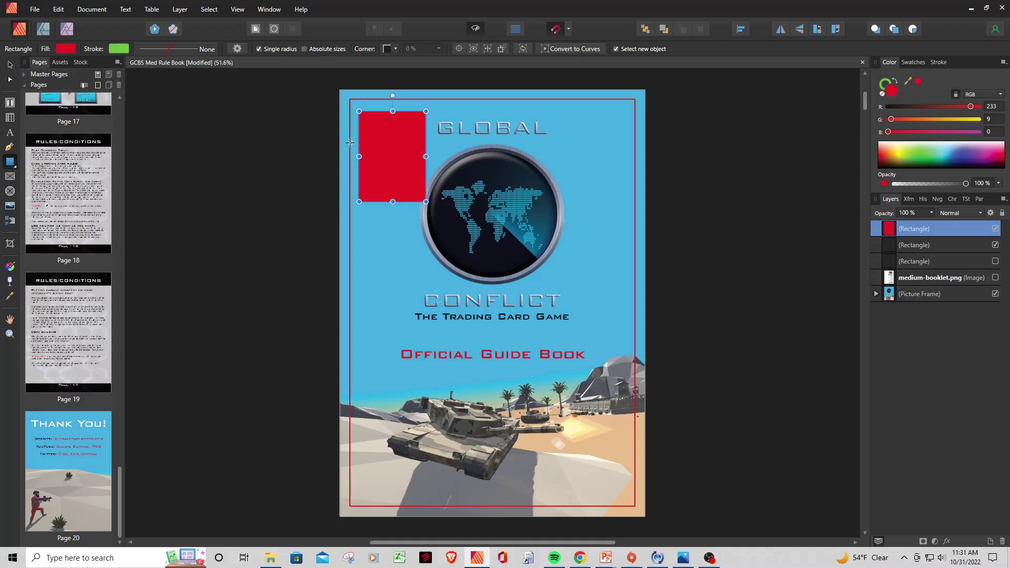
{"action": "left_click_drag", "start_coordinate": [966, 184], "coordinate": [894, 188]}
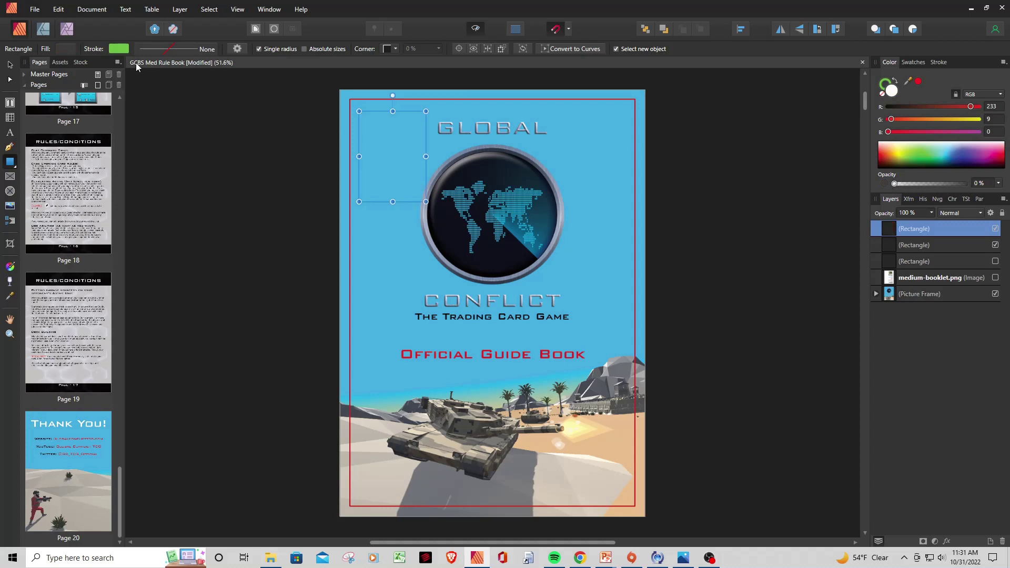
{"action": "left_click", "coordinate": [206, 48]}
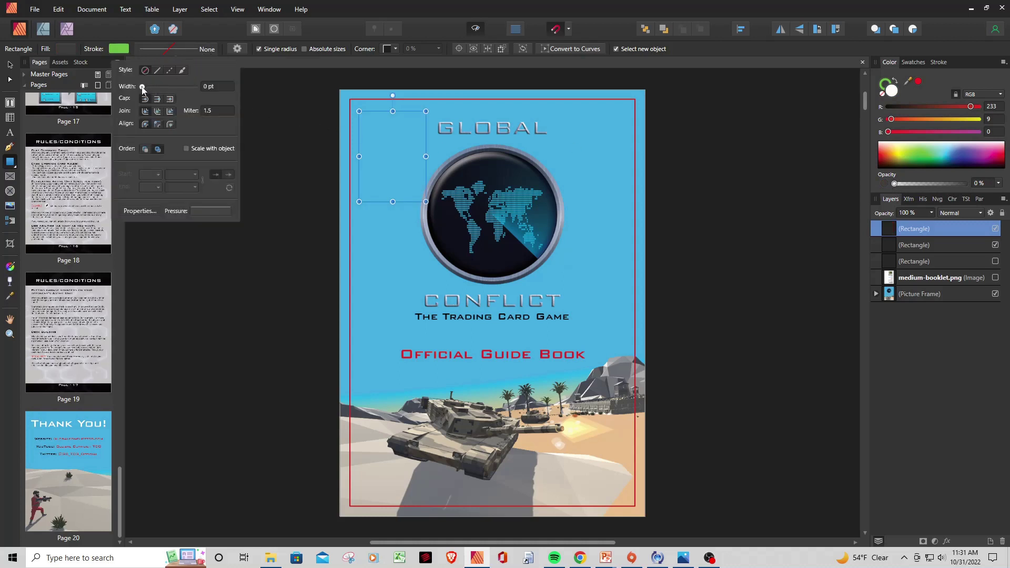
{"action": "left_click_drag", "start_coordinate": [142, 87], "coordinate": [158, 88]}
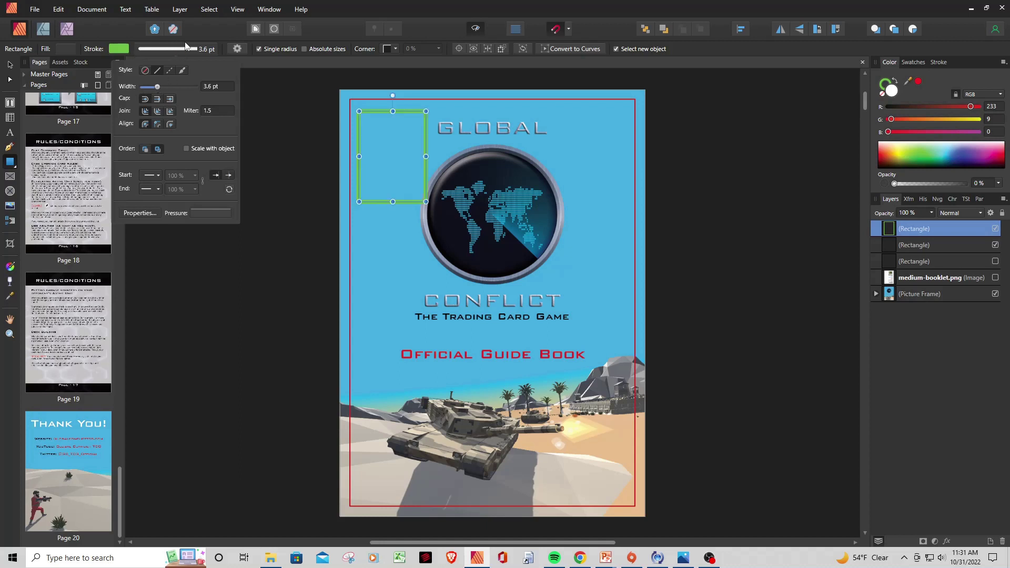
{"action": "left_click", "coordinate": [257, 173]}
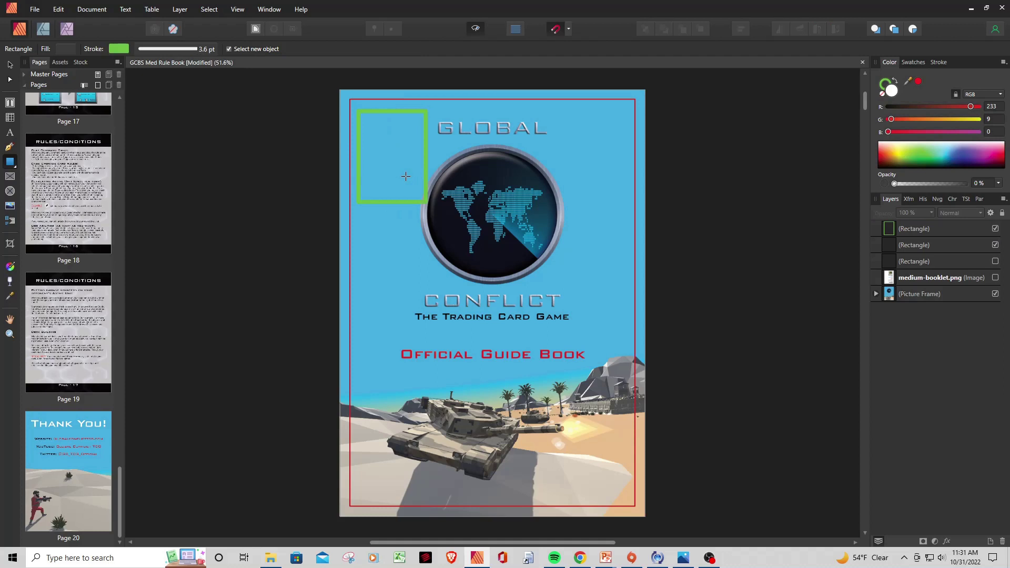
{"action": "key", "text": "v"}
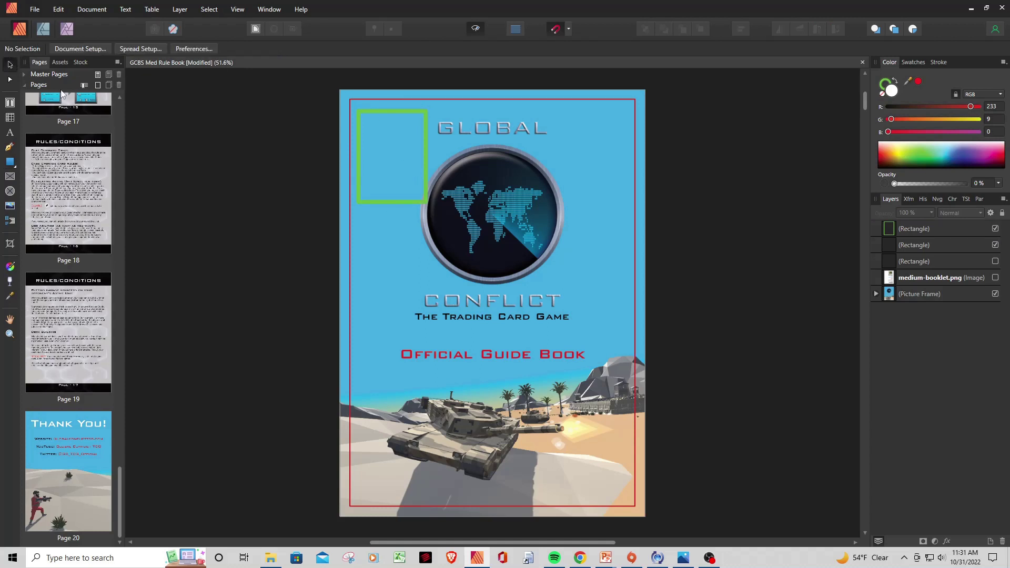
{"action": "left_click", "coordinate": [380, 202]}
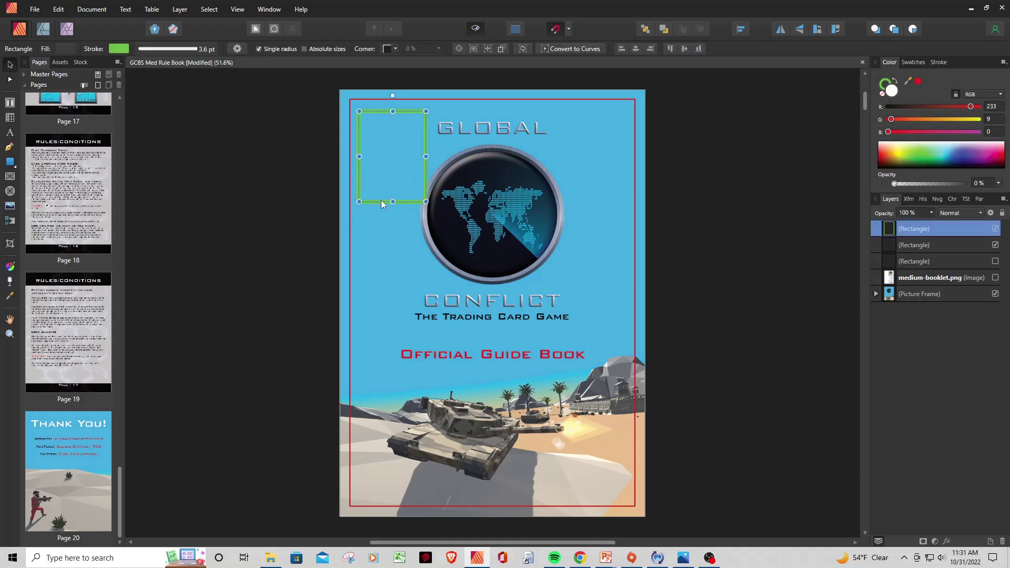
{"action": "key", "text": "Delete"}
Hide the cover frame, show the template, and trial-resize the red trim rectangle from its corner
{"action": "left_click", "coordinate": [995, 277]}
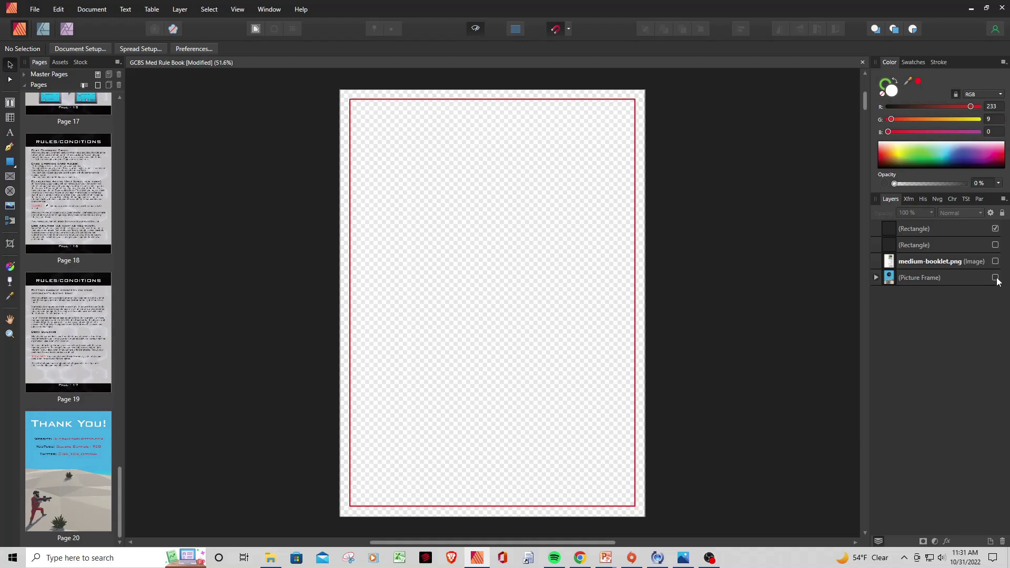
{"action": "left_click", "coordinate": [995, 261]}
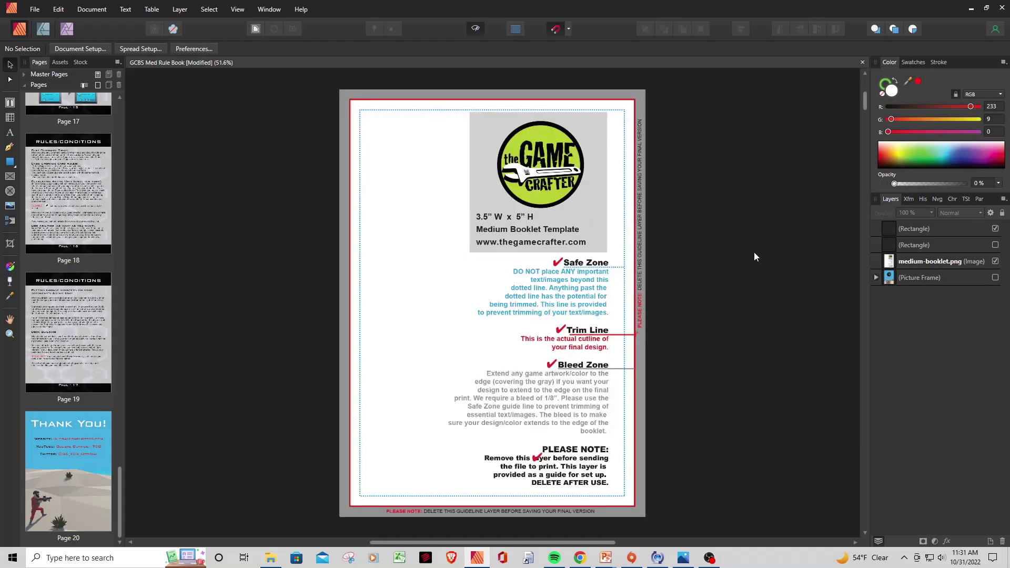
{"action": "left_click", "coordinate": [986, 229]}
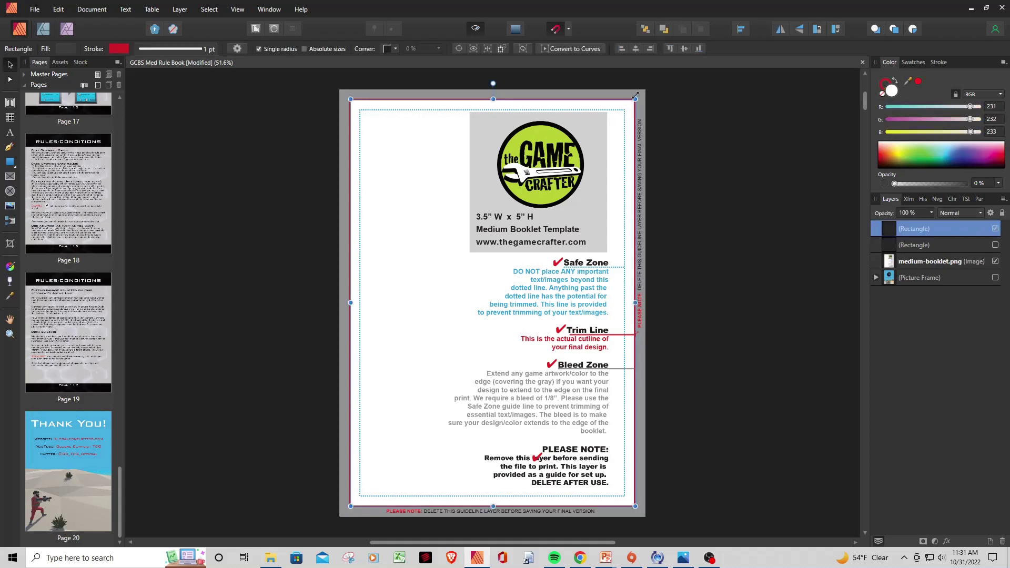
{"action": "left_click_drag", "start_coordinate": [634, 99], "coordinate": [582, 140]}
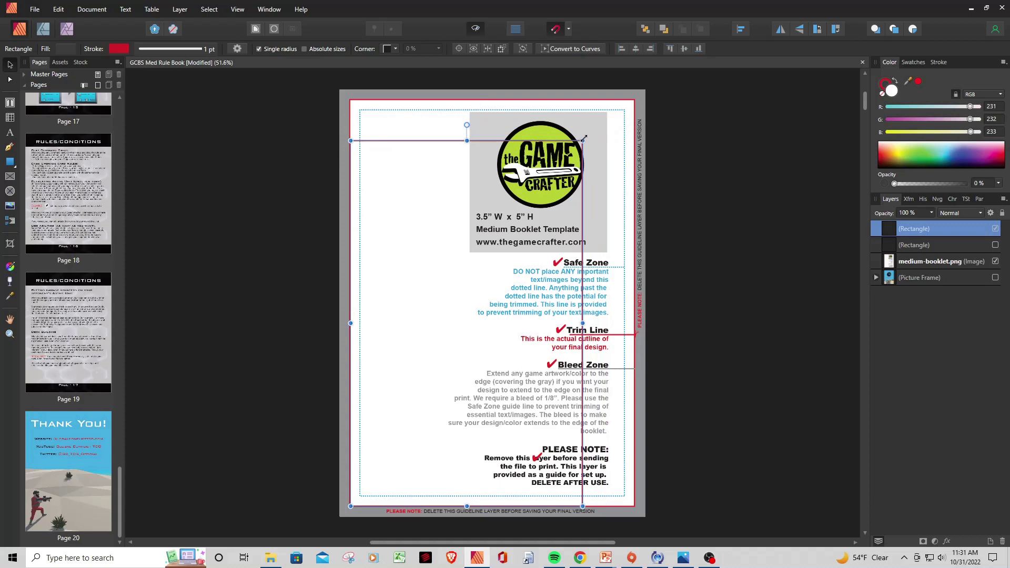
{"action": "left_click_drag", "start_coordinate": [588, 137], "coordinate": [635, 98]}
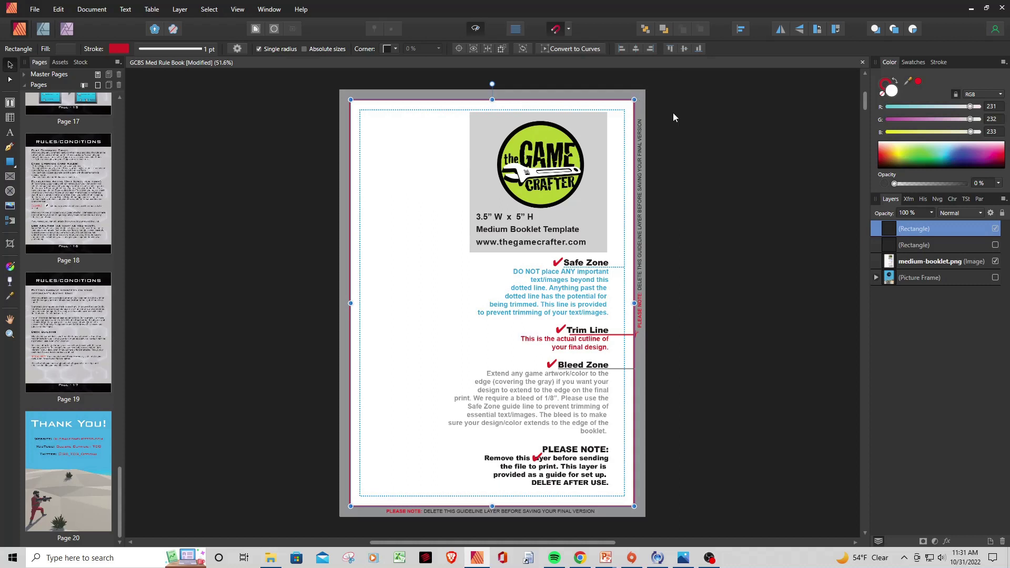
{"action": "left_click", "coordinate": [746, 141]}
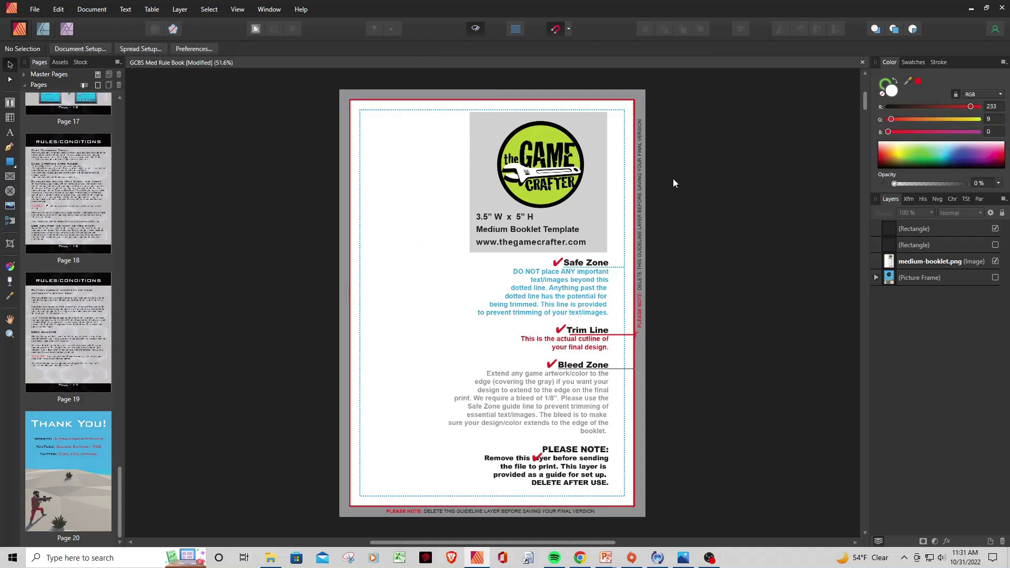
Undo the trim rectangle resize with Edit > Undo to restore its full-page size
{"action": "left_click", "coordinate": [59, 9]}
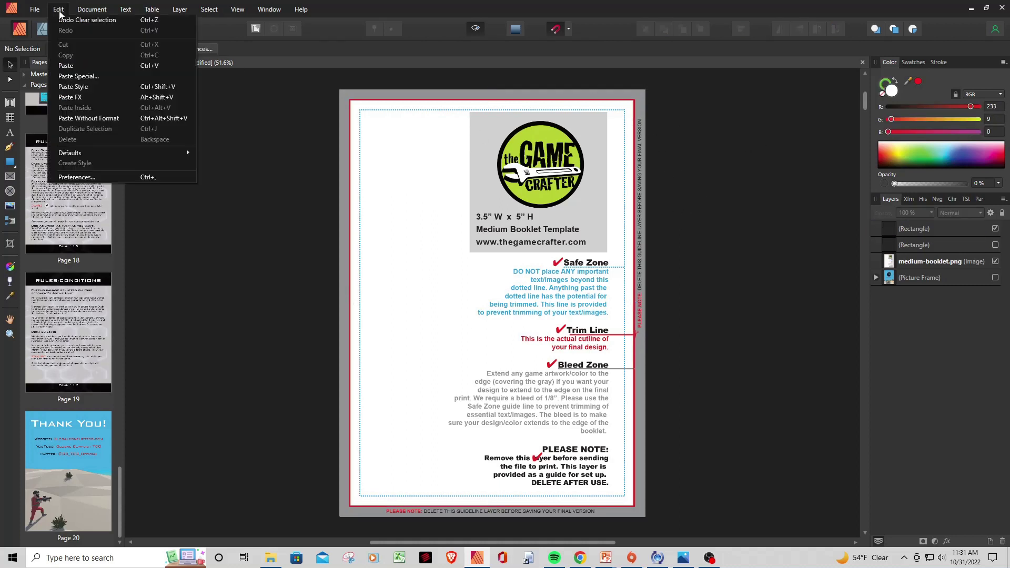
{"action": "left_click", "coordinate": [64, 21]}
{"action": "left_click", "coordinate": [67, 9]}
{"action": "left_click", "coordinate": [66, 20]}
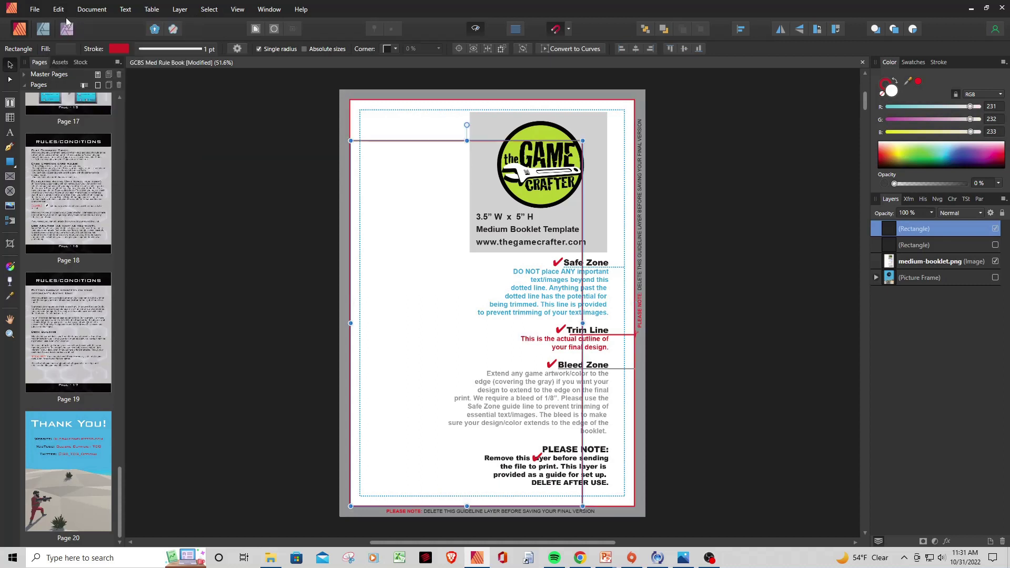
{"action": "left_click", "coordinate": [67, 9]}
{"action": "left_click", "coordinate": [67, 21]}
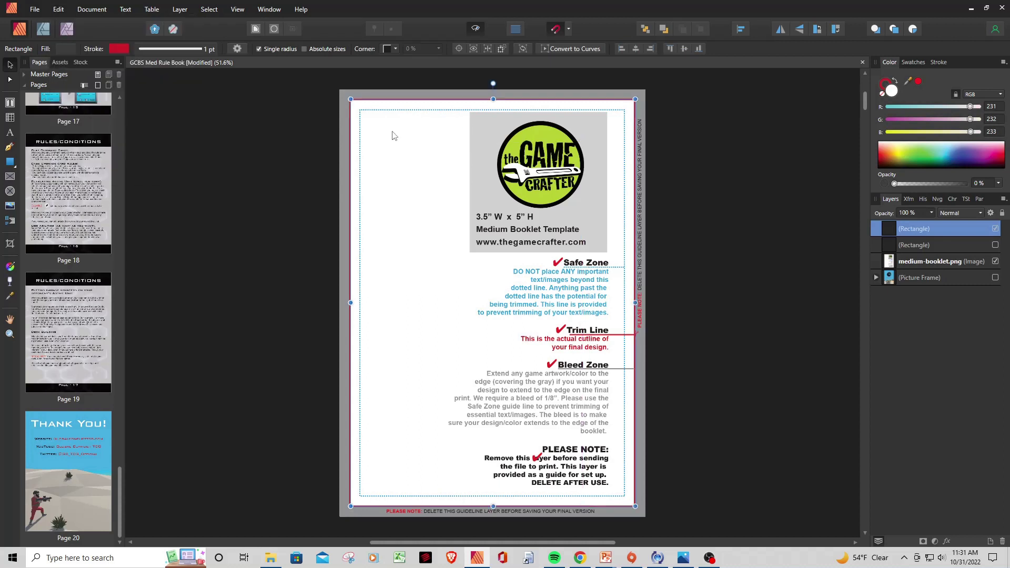
Show and select the black safe-zone Rectangle layer, then hide the medium-booklet.png guide
{"action": "left_click", "coordinate": [773, 233]}
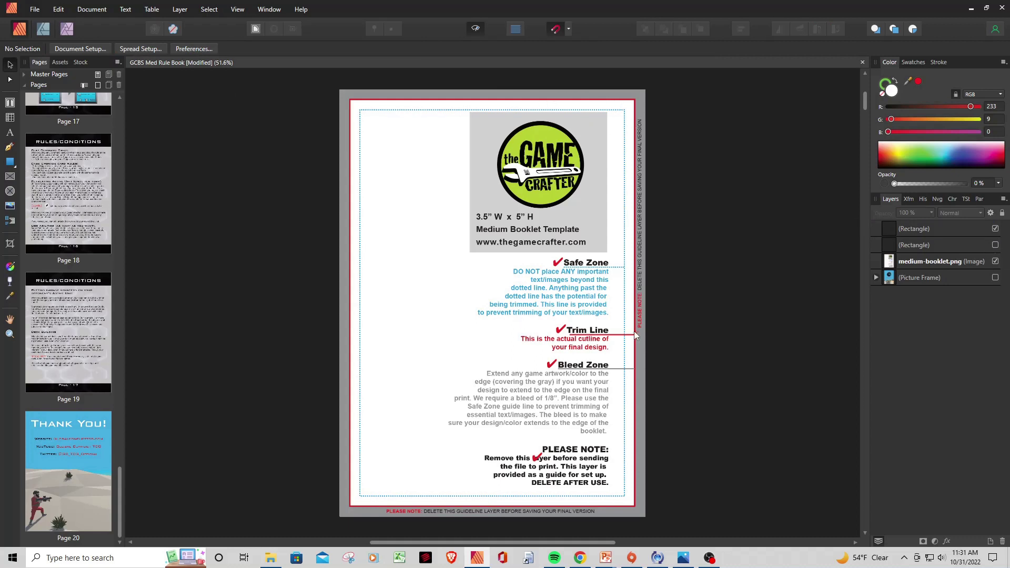
{"action": "left_click", "coordinate": [995, 245]}
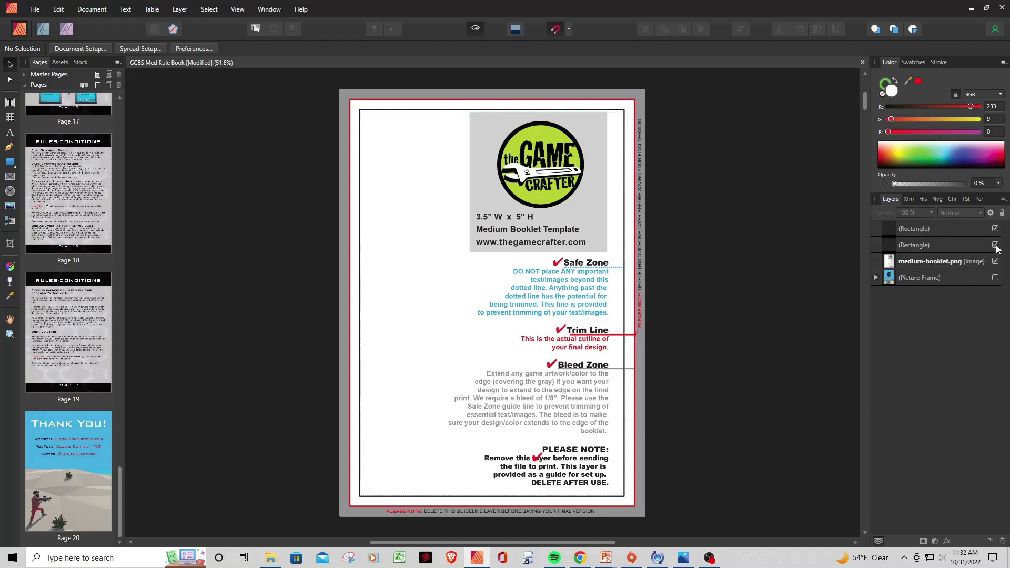
{"action": "left_click", "coordinate": [939, 247]}
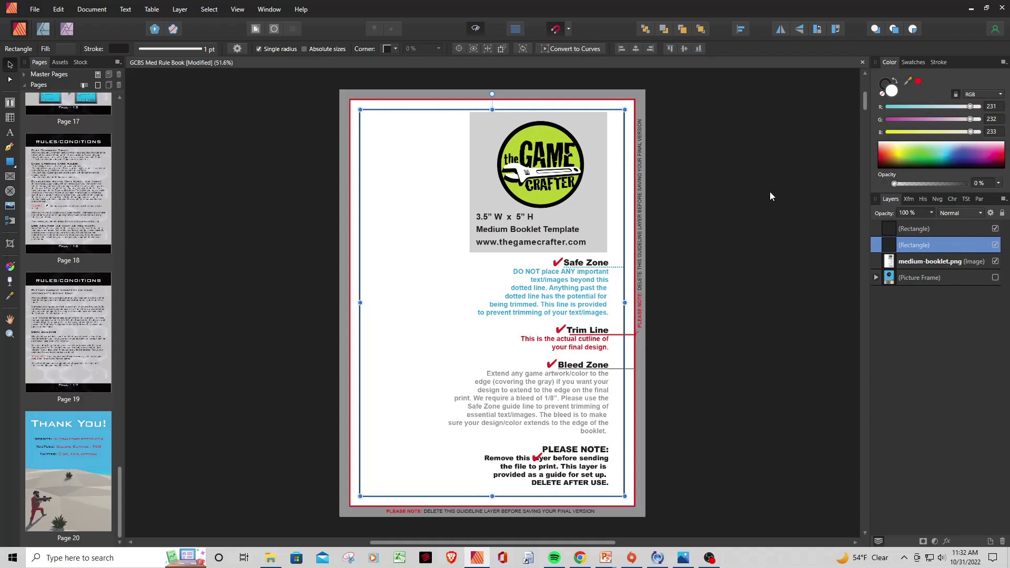
{"action": "left_click", "coordinate": [994, 261]}
Show the Picture Frame layer so the Global Conflict cover art appears inside the outlines
{"action": "left_click", "coordinate": [797, 241]}
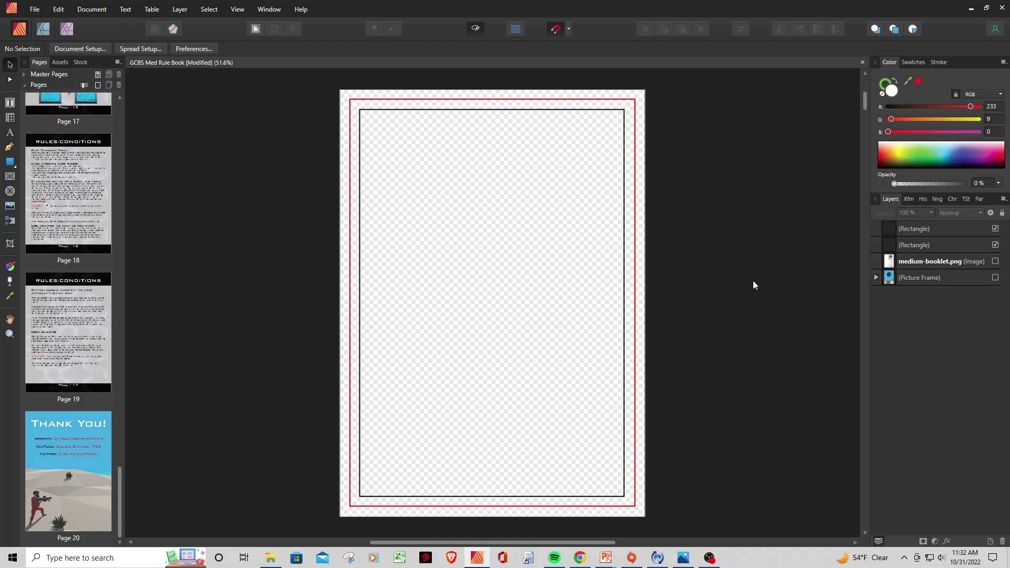
{"action": "left_click", "coordinate": [994, 277]}
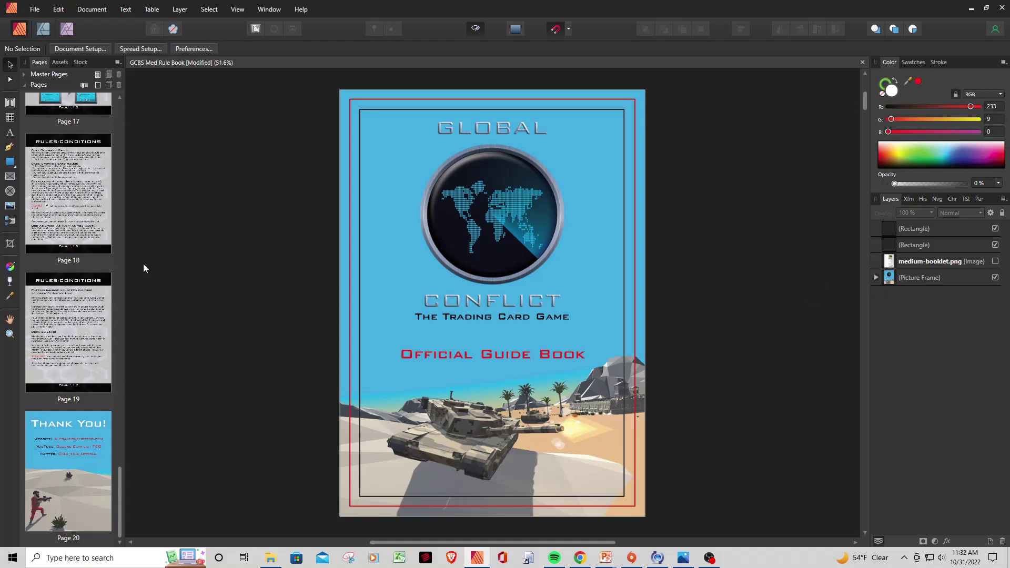
Show the red trim and green safe-zone rectangles on the Table of Contents page, then go to Basic Concepts
{"action": "scroll", "coordinate": [131, 394], "scroll_direction": "up", "scroll_amount": 1}
{"action": "left_click_drag", "start_coordinate": [122, 488], "coordinate": [108, 131]}
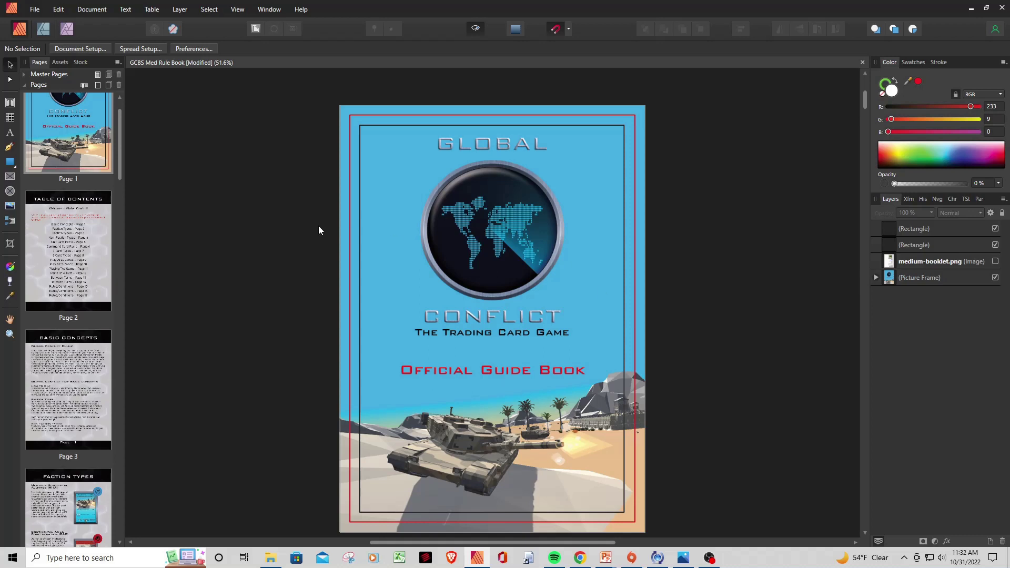
{"action": "left_click", "coordinate": [99, 235]}
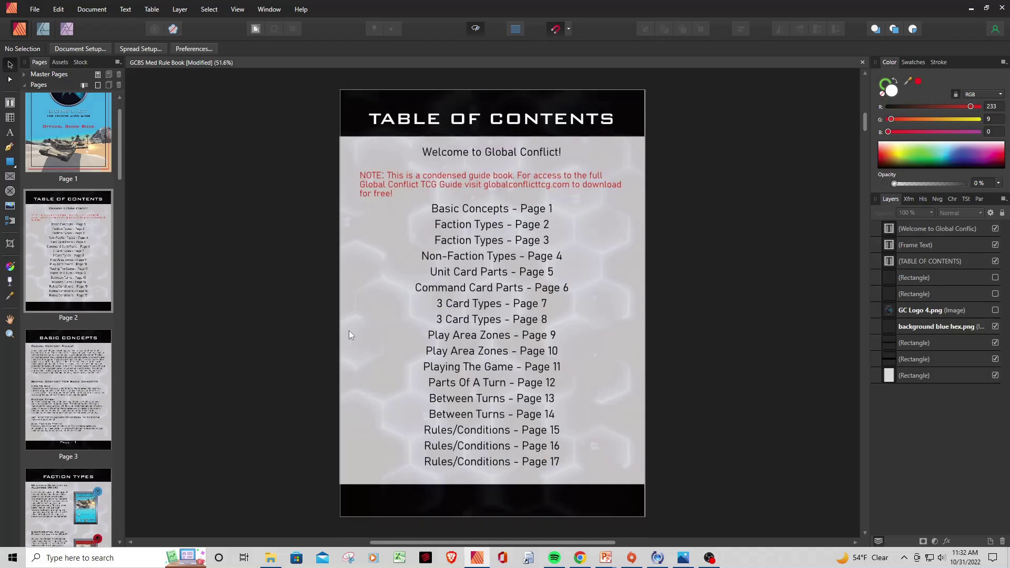
{"action": "left_click", "coordinate": [995, 293]}
{"action": "left_click", "coordinate": [994, 278]}
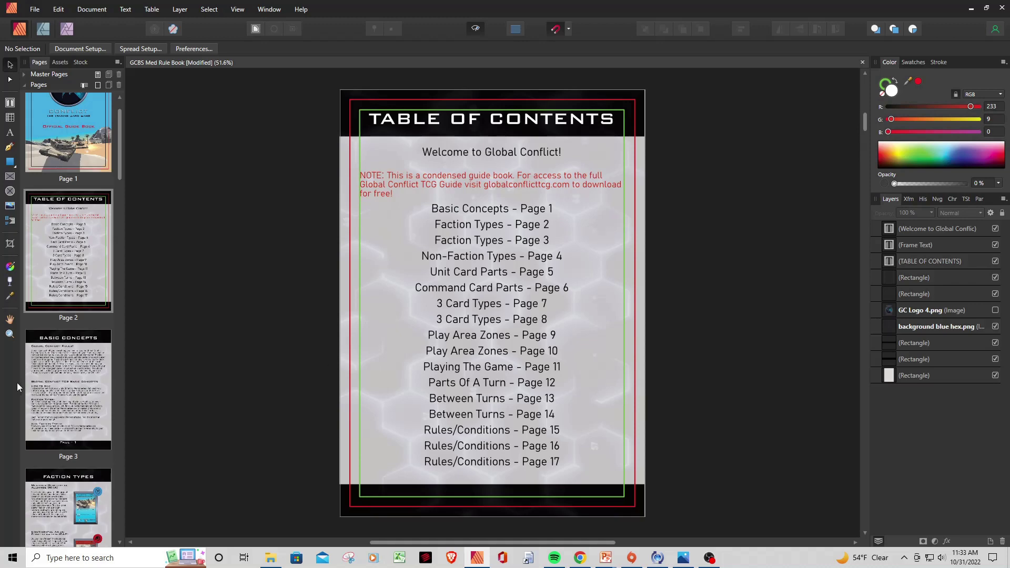
{"action": "left_click", "coordinate": [74, 390]}
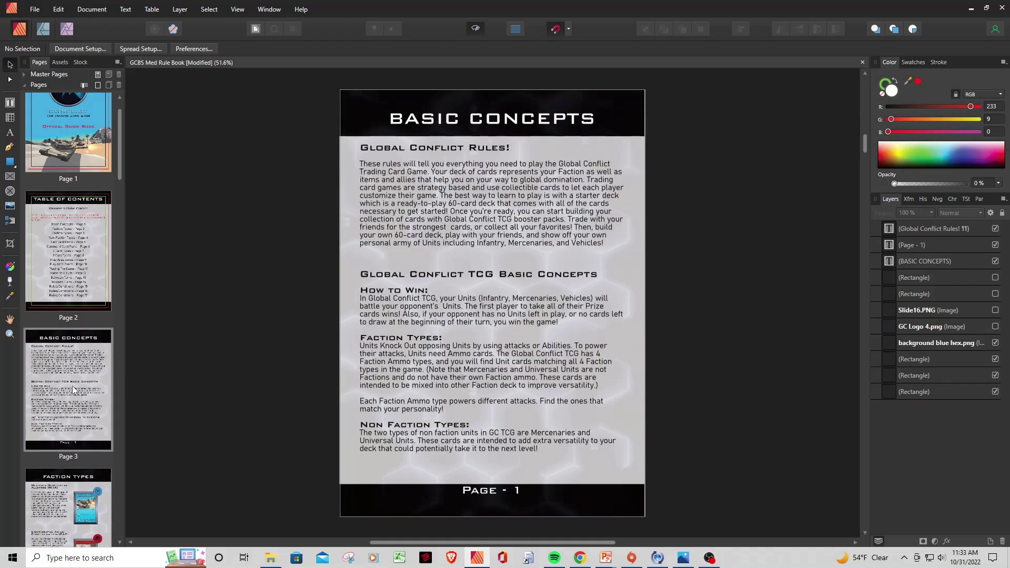
Show both trim and safe-zone rectangles on Basic Concepts, then move on to the Faction Types page
{"action": "left_click", "coordinate": [995, 278]}
{"action": "left_click", "coordinate": [995, 294]}
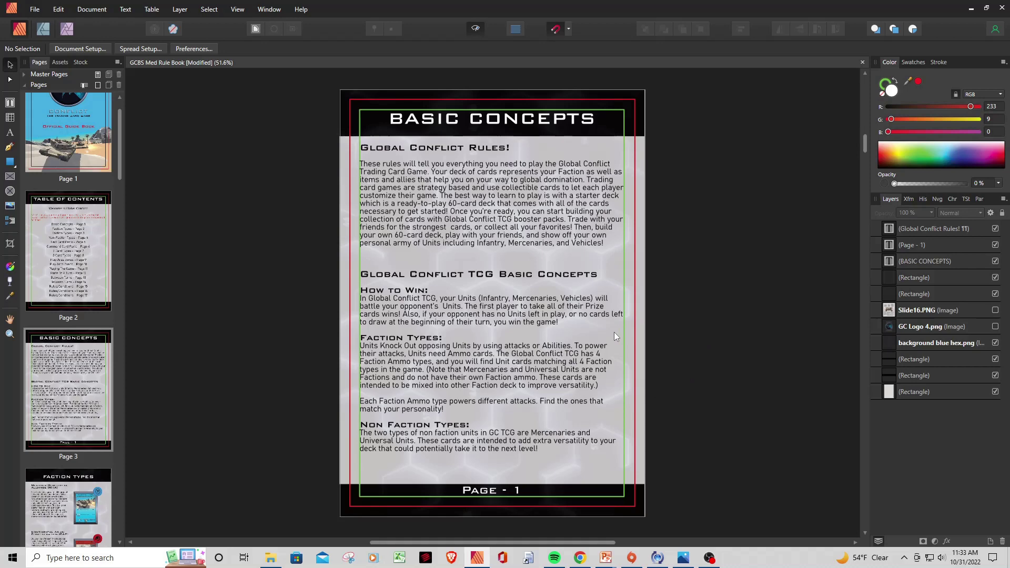
{"action": "scroll", "coordinate": [86, 367], "scroll_direction": "down", "scroll_amount": 2}
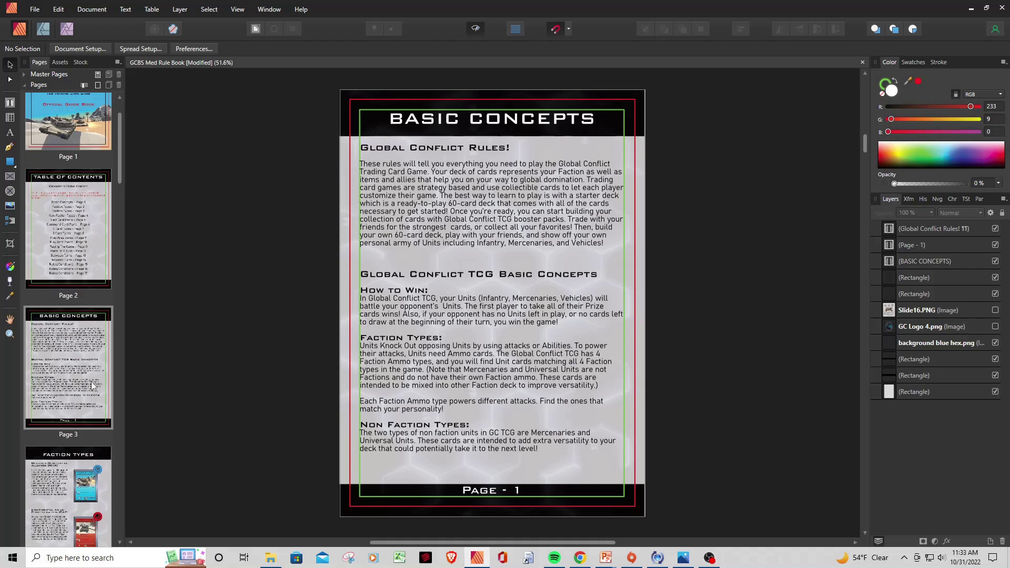
{"action": "left_click", "coordinate": [65, 494]}
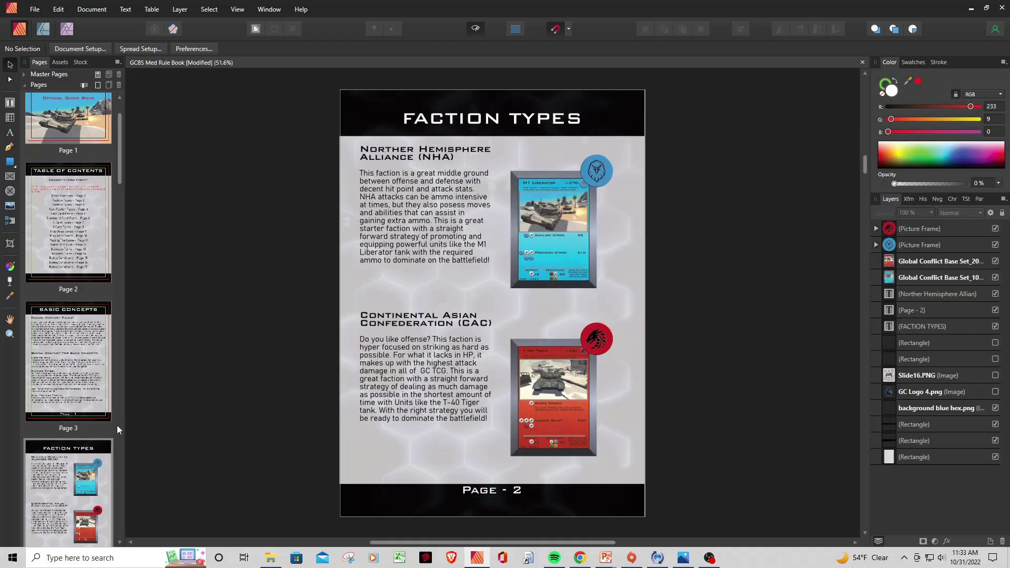
{"action": "scroll", "coordinate": [390, 377], "scroll_direction": "down", "scroll_amount": 2}
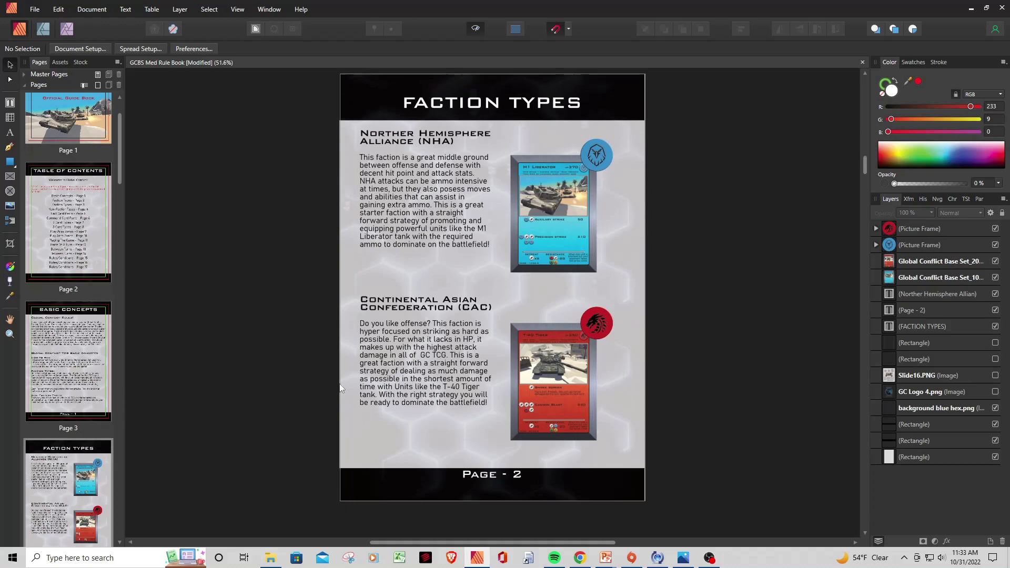
{"action": "scroll", "coordinate": [390, 377], "scroll_direction": "down", "scroll_amount": 5}
{"action": "scroll", "coordinate": [390, 379], "scroll_direction": "down", "scroll_amount": 8}
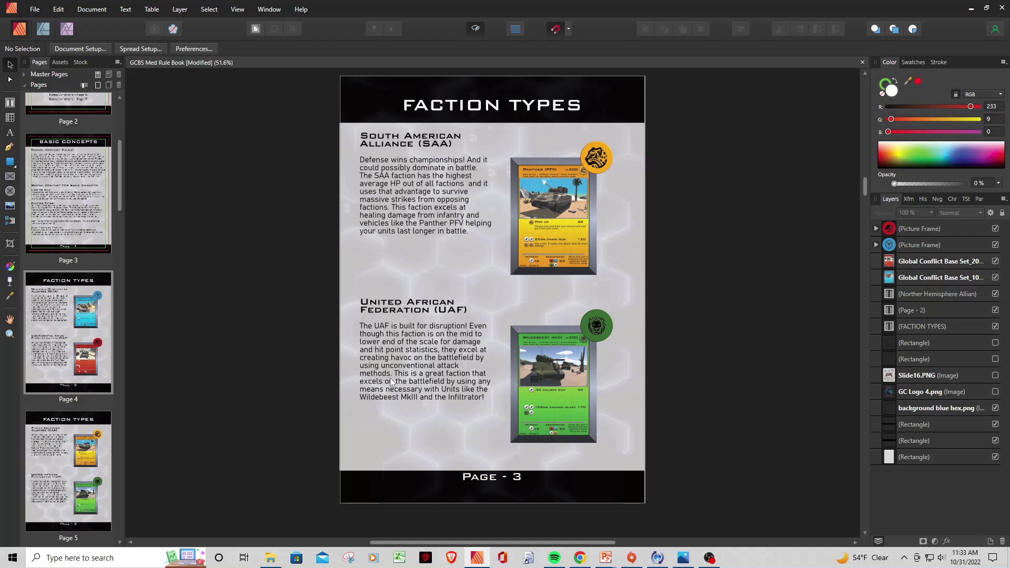
Scroll past Non-Faction Types and Unit Card Parts to the Command Card Parts page (Page - 6)
{"action": "scroll", "coordinate": [394, 378], "scroll_direction": "down", "scroll_amount": 8}
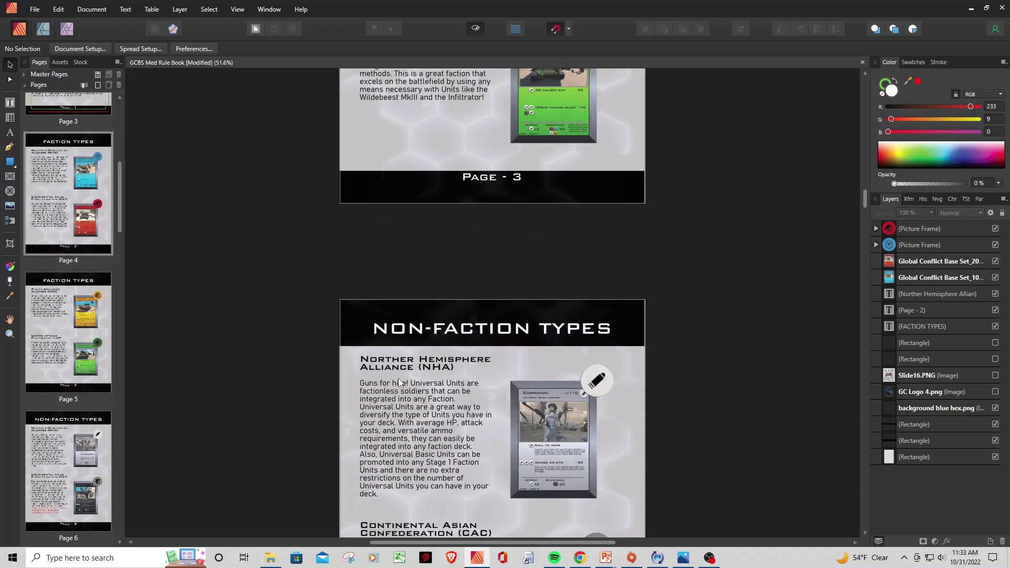
{"action": "scroll", "coordinate": [398, 377], "scroll_direction": "down", "scroll_amount": 5}
{"action": "scroll", "coordinate": [399, 378], "scroll_direction": "down", "scroll_amount": 2}
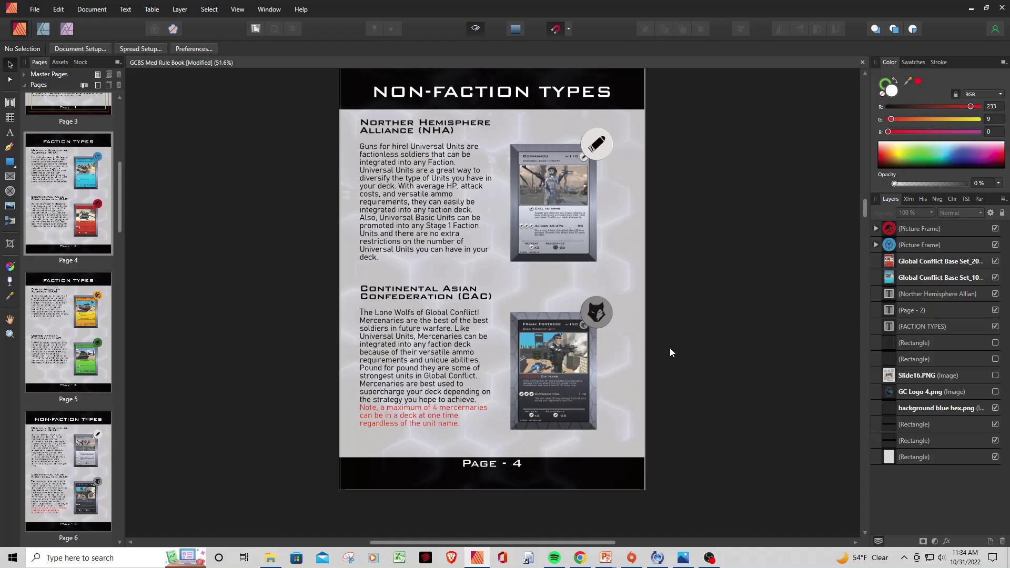
{"action": "scroll", "coordinate": [671, 351], "scroll_direction": "down", "scroll_amount": 10}
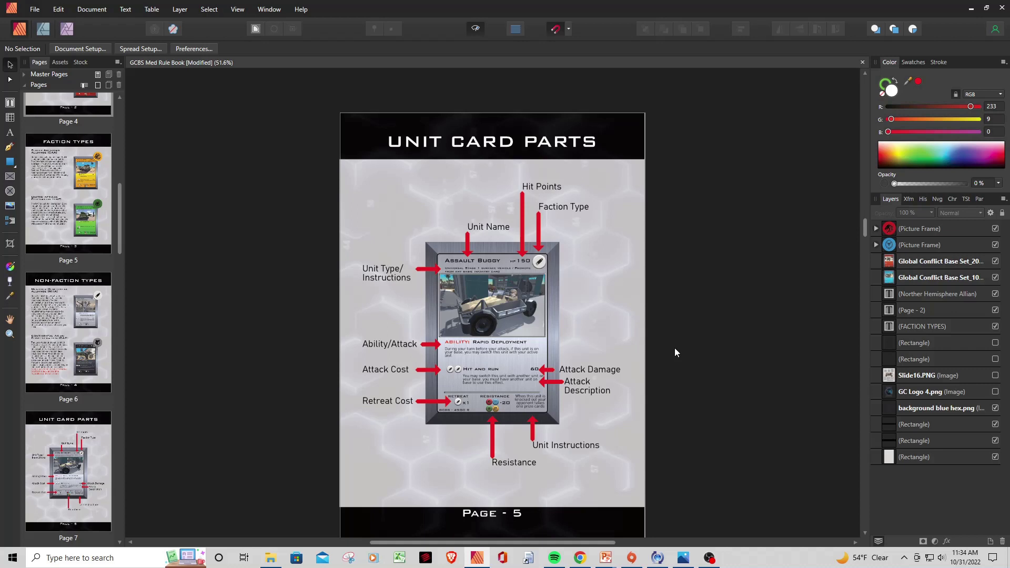
{"action": "scroll", "coordinate": [674, 351], "scroll_direction": "down", "scroll_amount": 10}
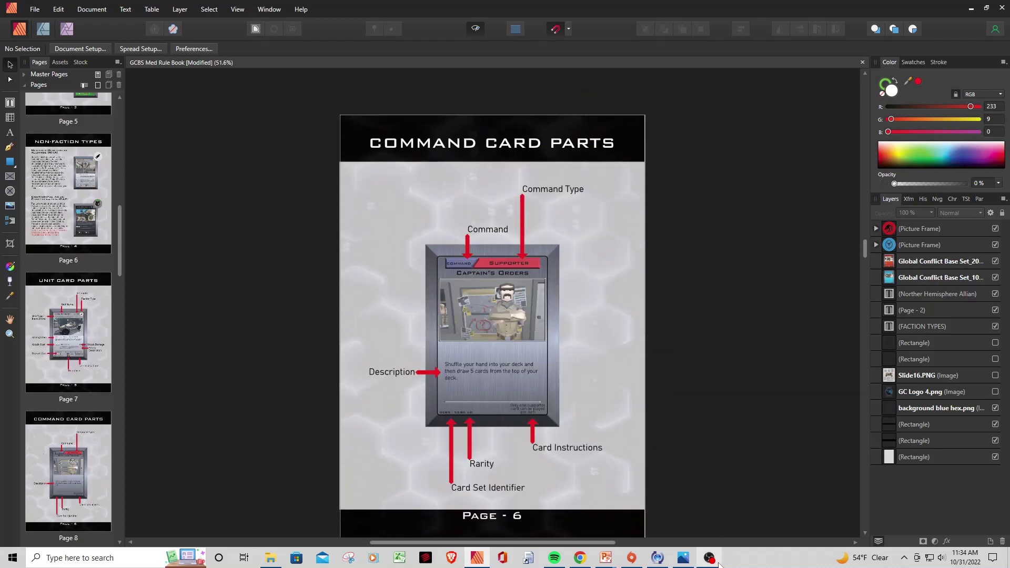
{"action": "mouse_move", "coordinate": [716, 562]}
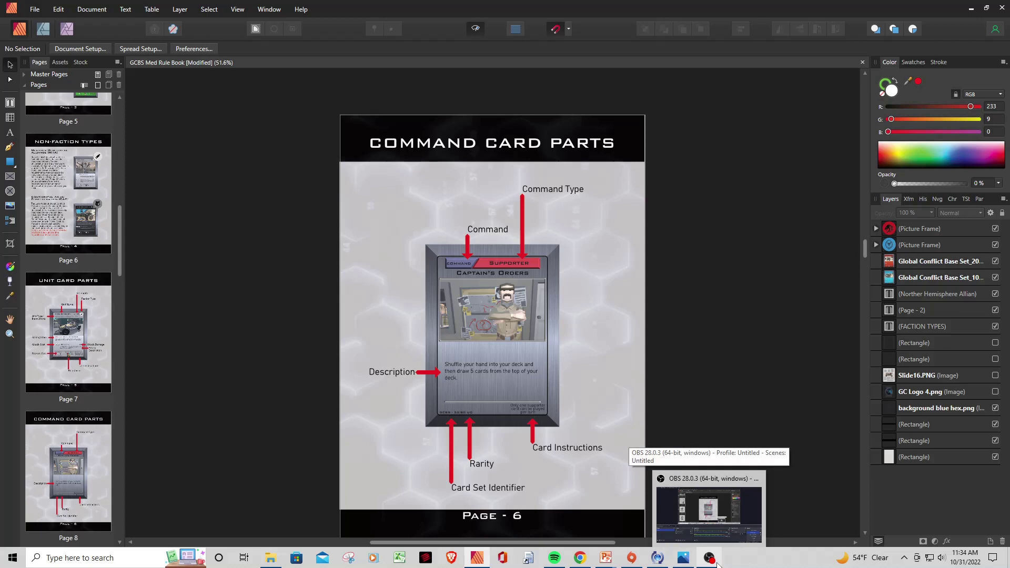